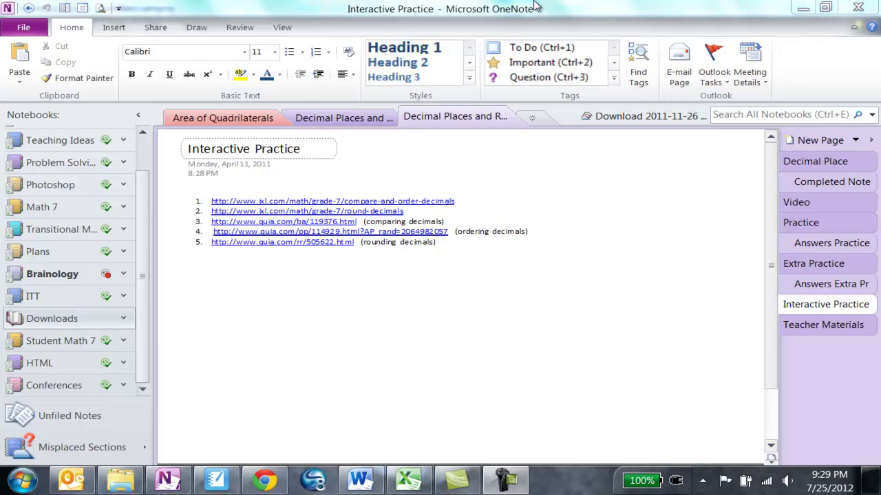
Open the backstage Notebook Information page listing the open notebooks and their locations
click(27, 31)
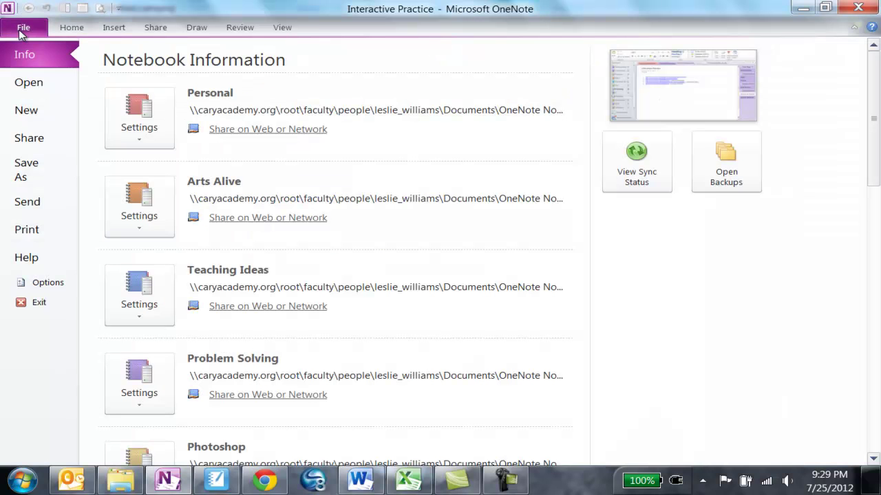
Create and open a new notebook named 'Example' stored on My Computer
click(27, 112)
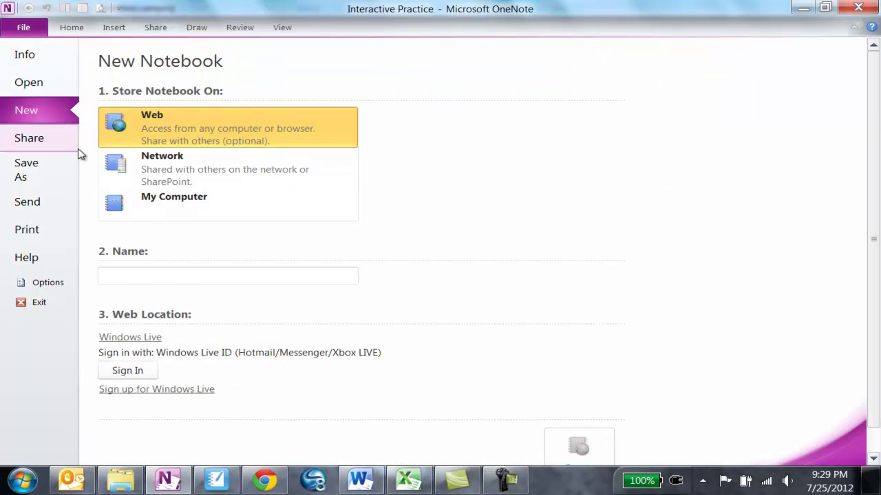
click(144, 203)
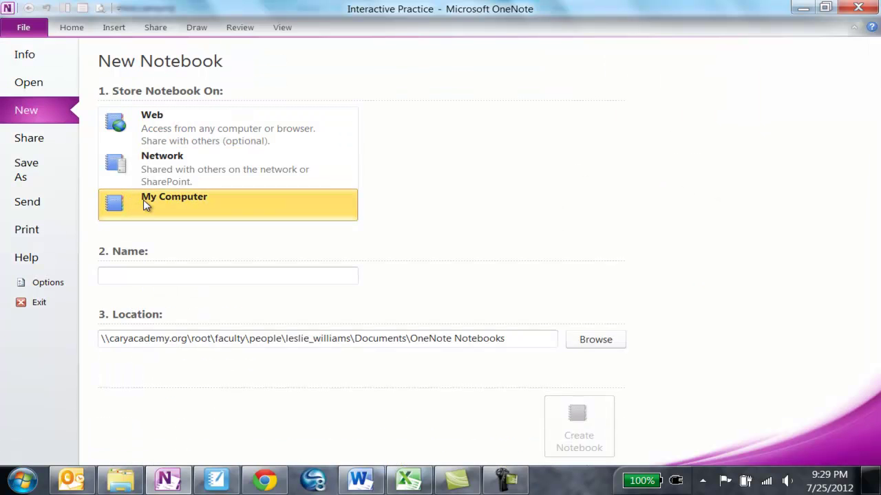
click(150, 275)
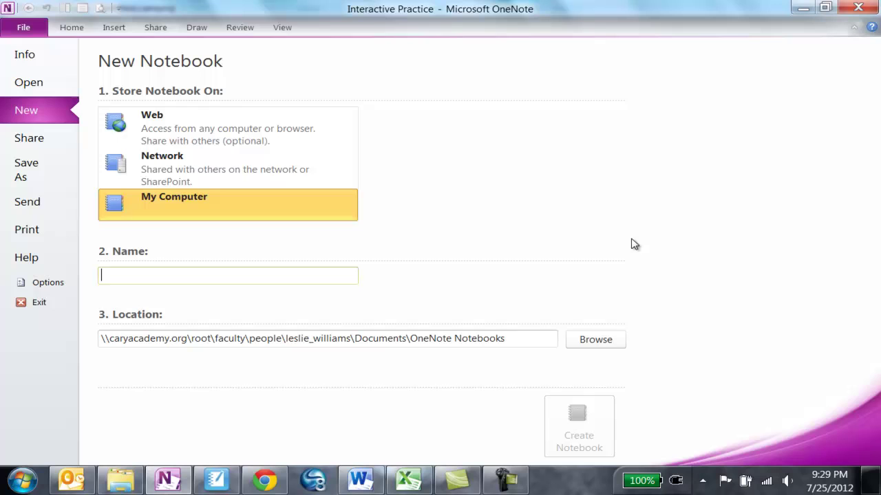
text(E)
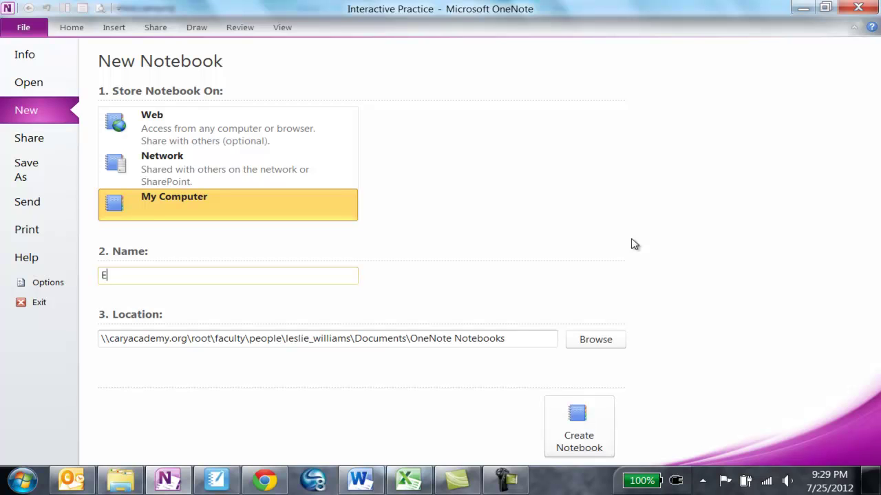
text(xample)
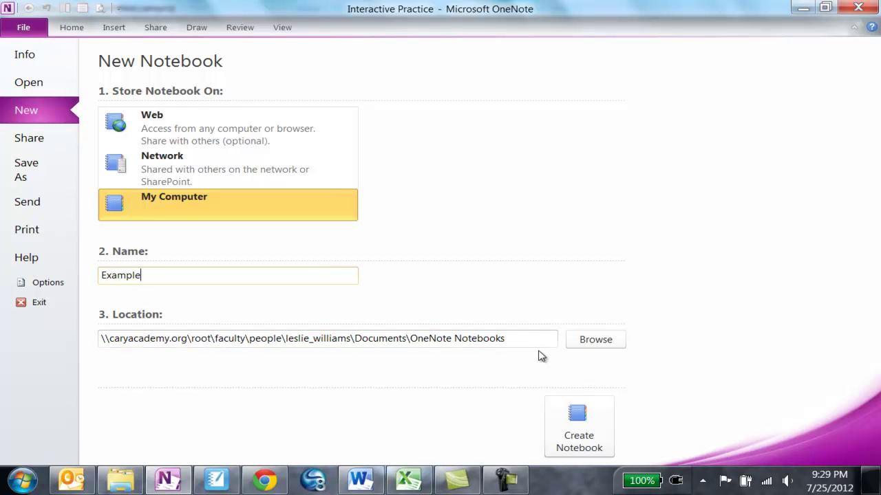
click(597, 412)
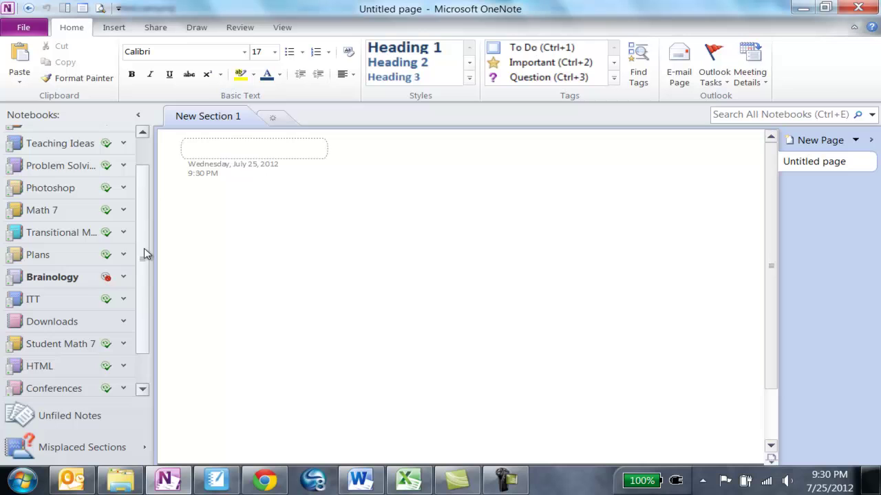
Delete the default New Section 1 from Example, confirming its move to the Recycle Bin
drag(141, 252, 149, 348)
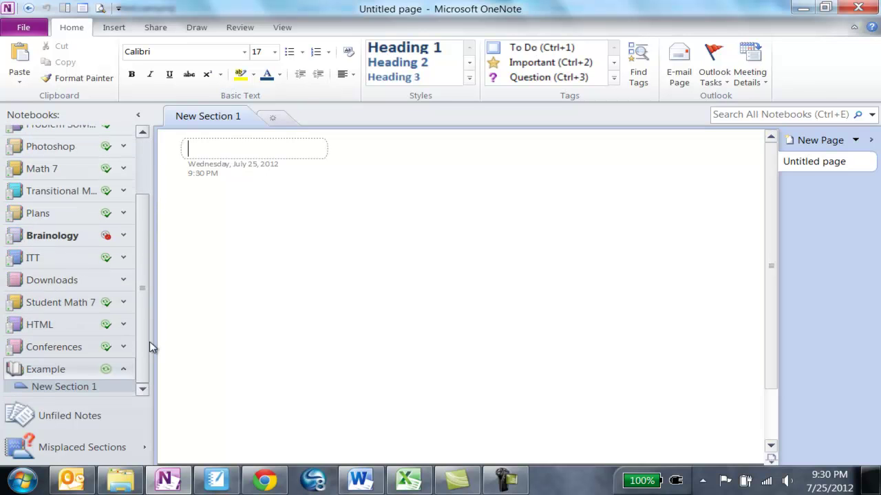
right_click(58, 388)
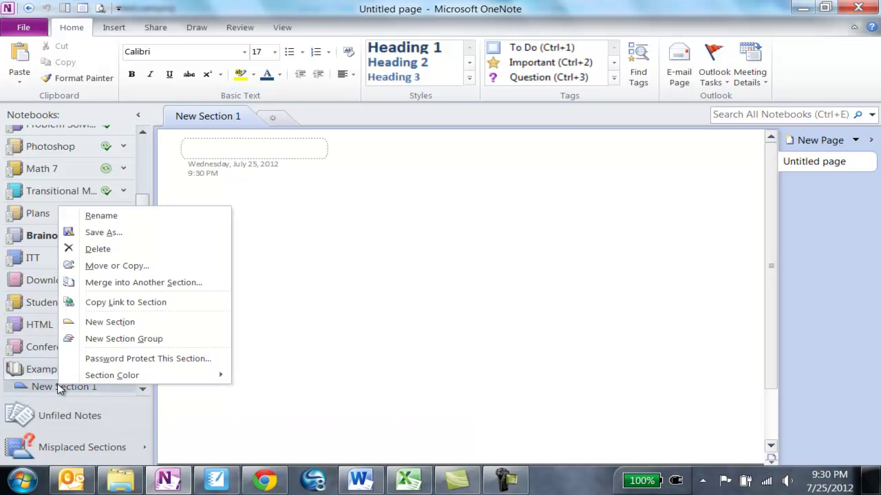
click(98, 250)
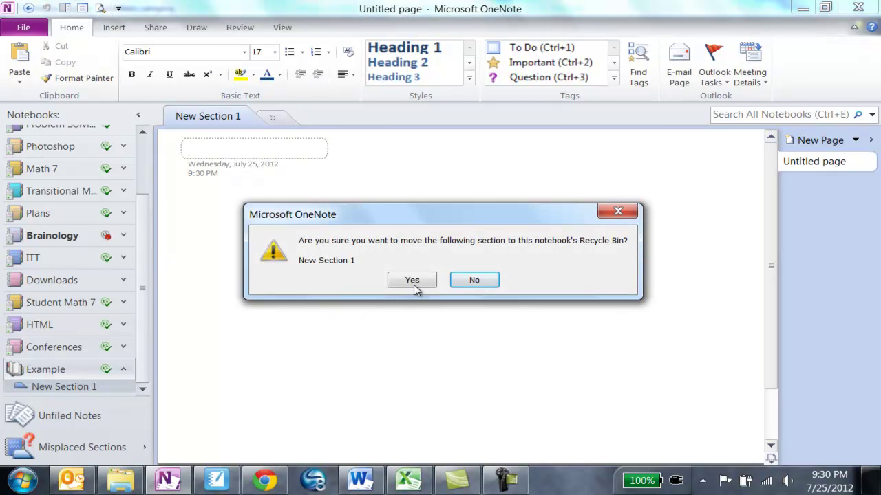
click(412, 281)
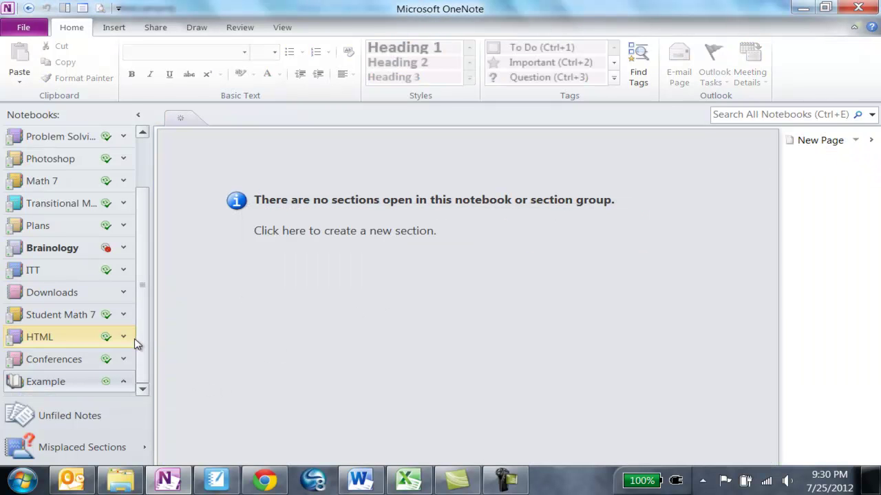
Add a new section group to the Example notebook and name it 'Chapter 1'
right_click(40, 380)
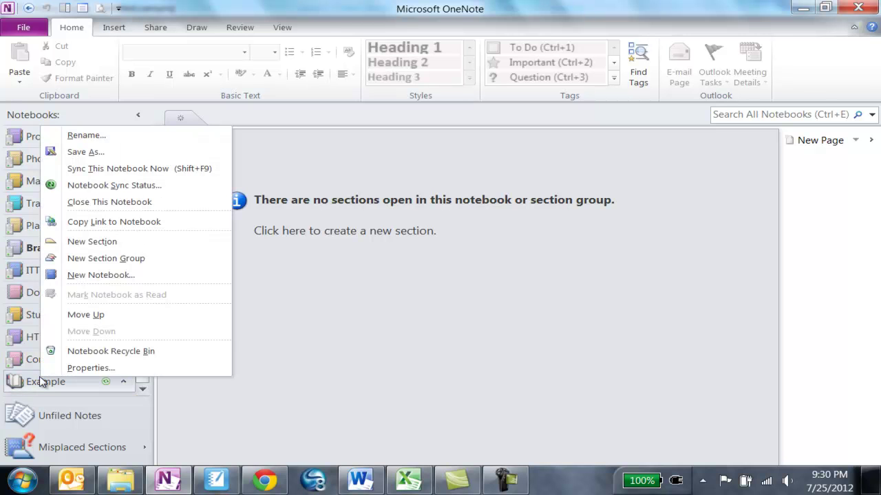
click(124, 258)
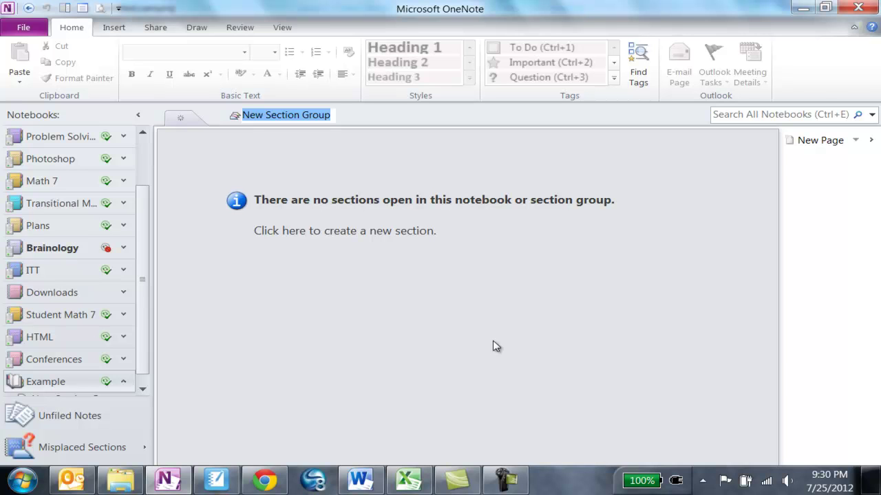
text(Chapter 1)
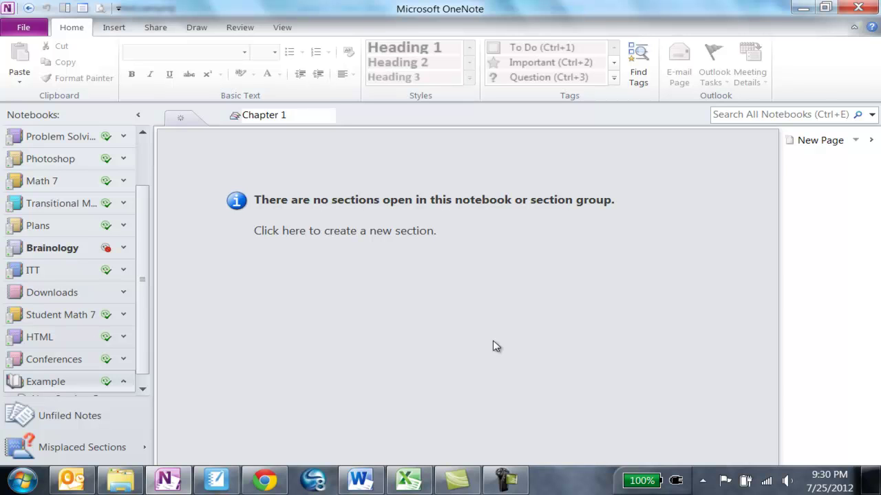
key(Return)
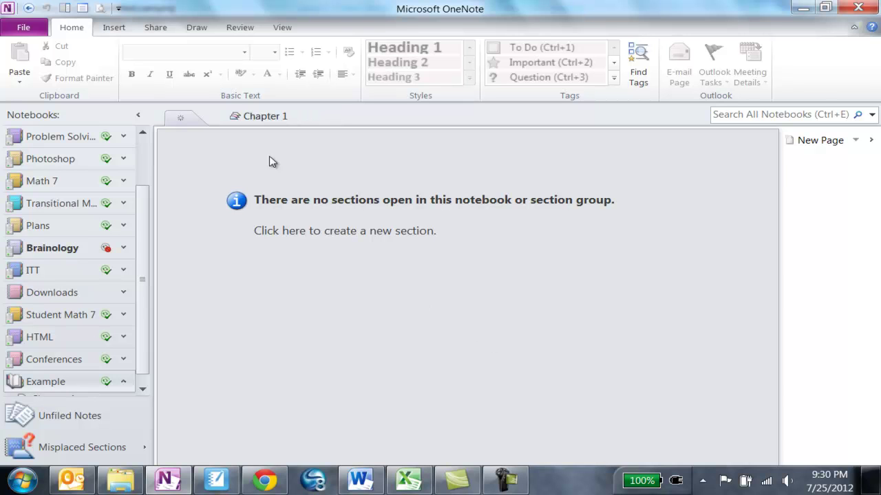
click(142, 390)
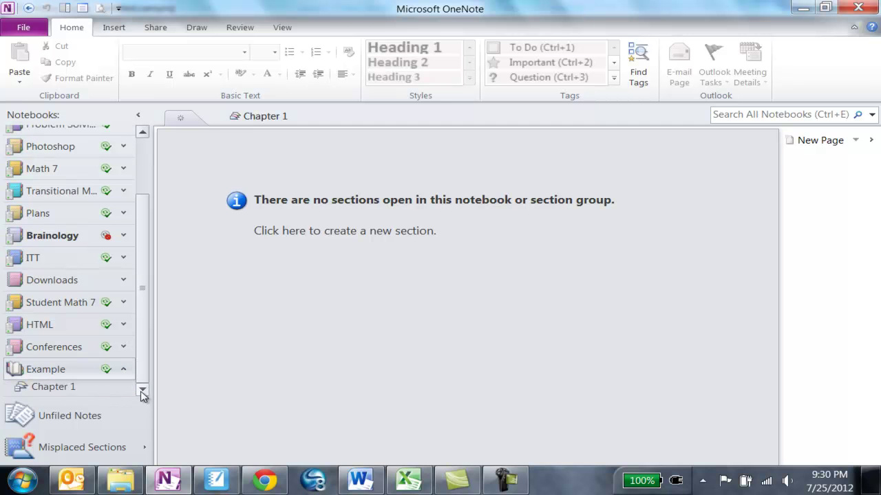
right_click(41, 393)
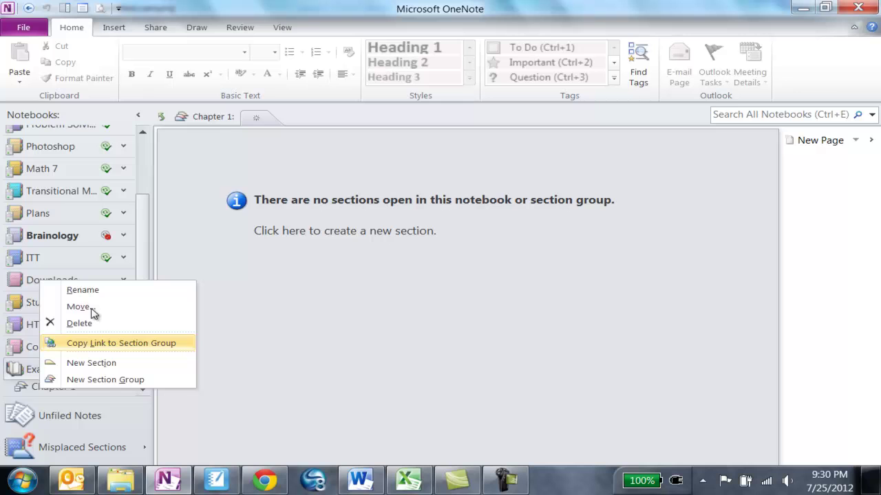
click(218, 121)
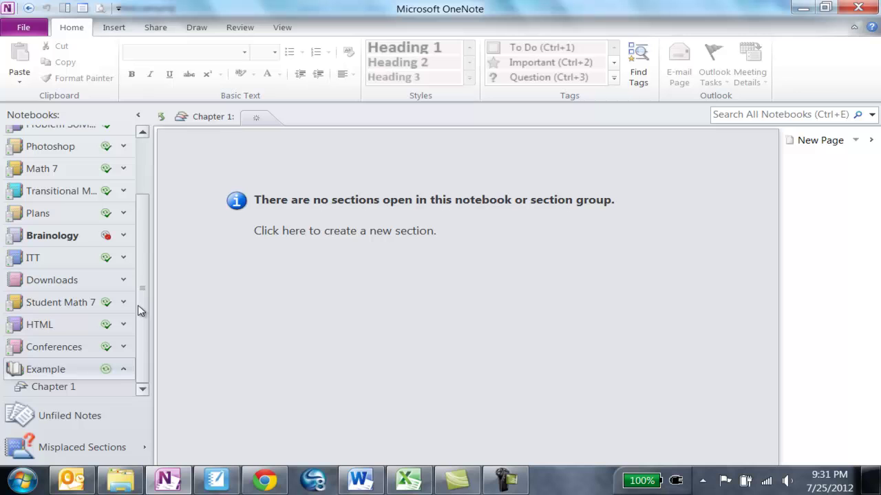
Create a section named '1.1 Topic 1' inside the Chapter 1 group
right_click(48, 389)
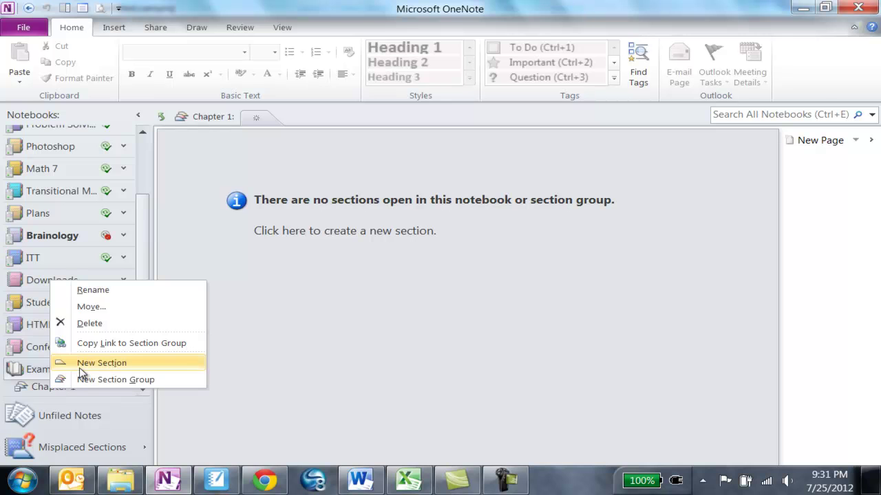
click(258, 122)
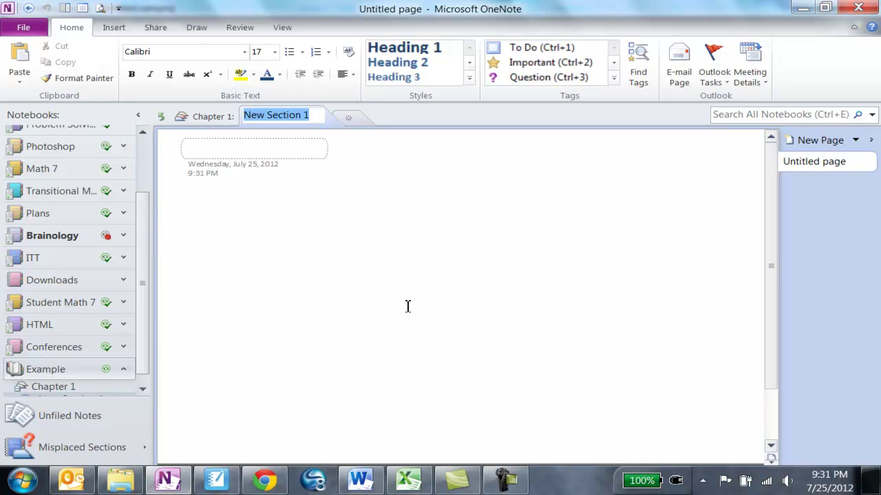
text(1)
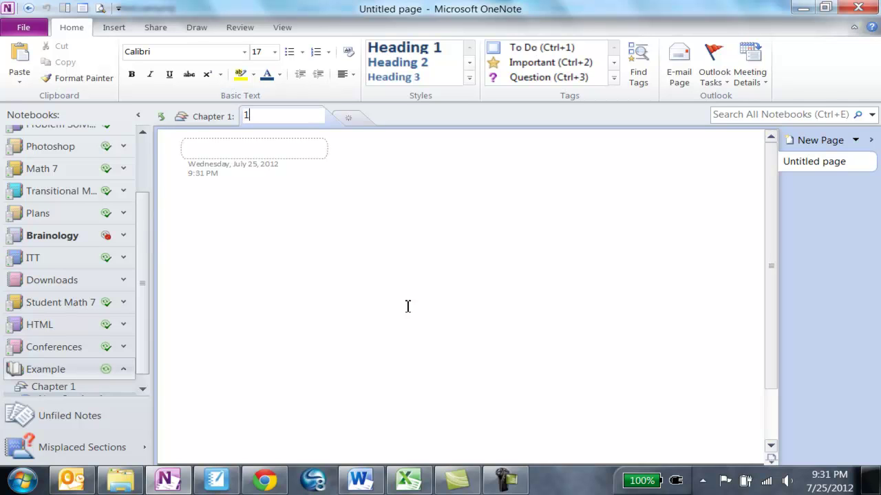
text(.1 Topicc)
key(BackSpace)
Title the first page 'Notes' and add a second page titled 'Homework'
click(249, 155)
text(Notes)
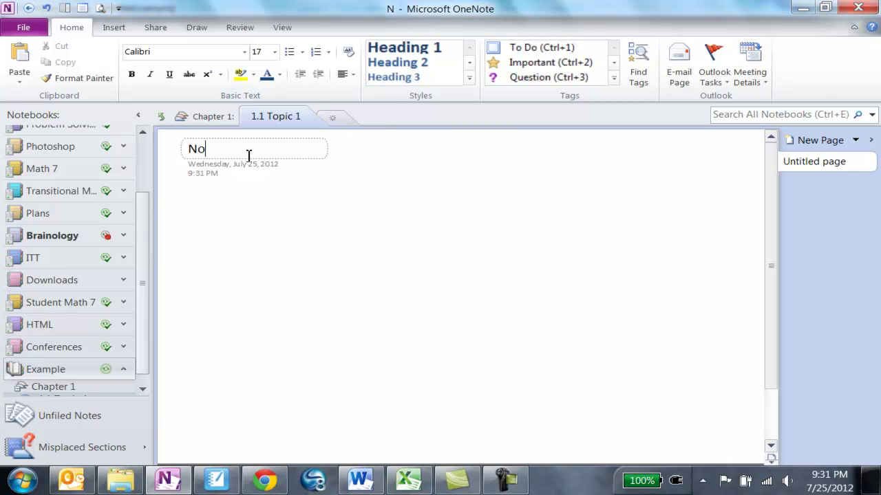
click(811, 141)
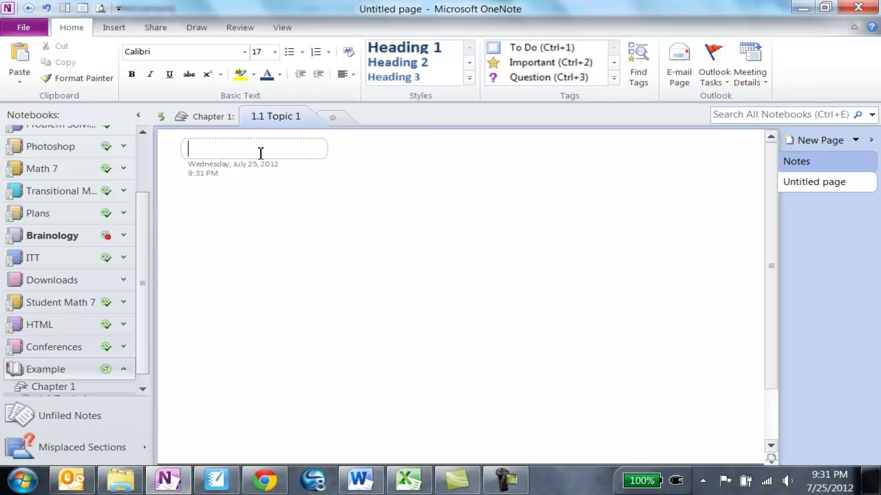
text(O)
key(BackSpace)
text(Homeworik)
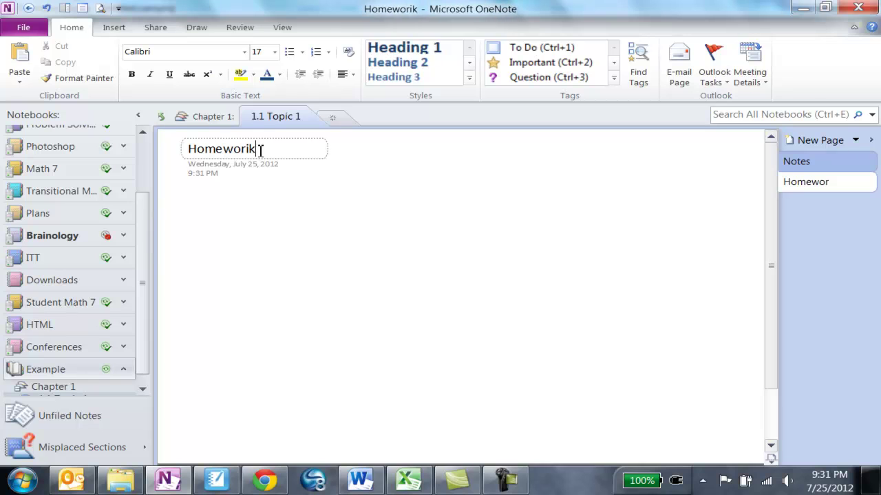
key(BackSpace)
key(BackSpace)
text(k)
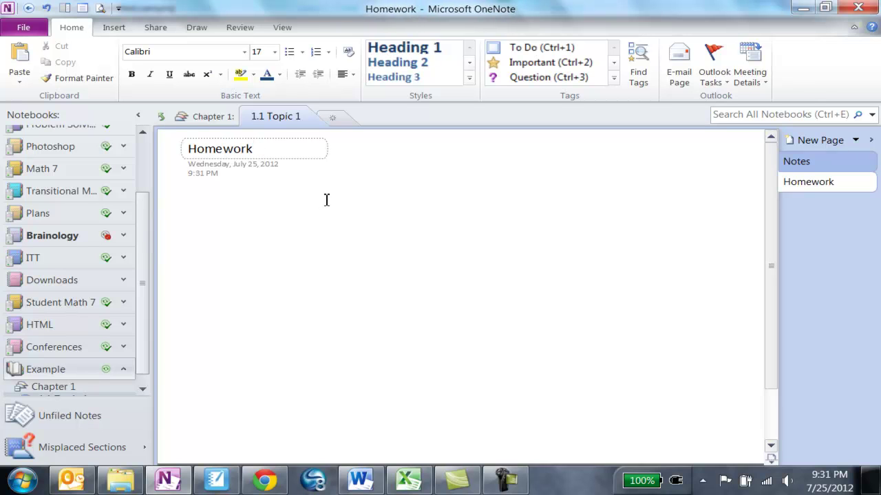
key(Return)
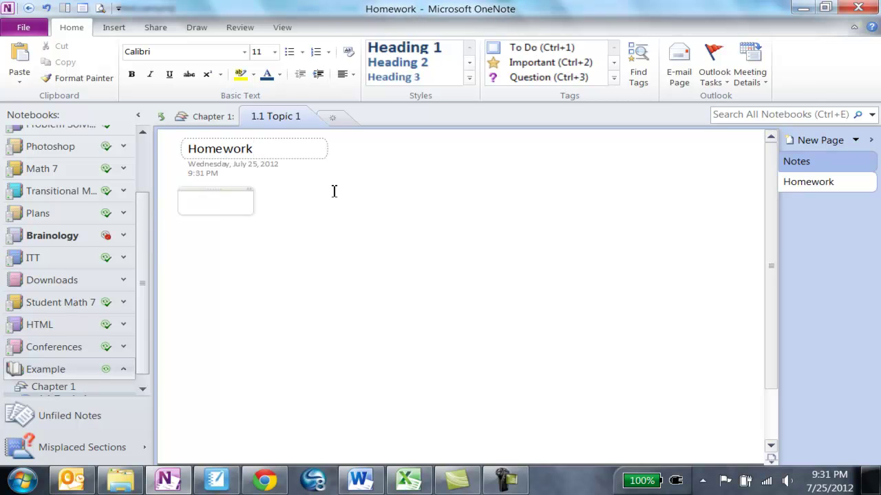
Add a third page titled 'Resources' to the 1.1 Topic 1 section
click(805, 141)
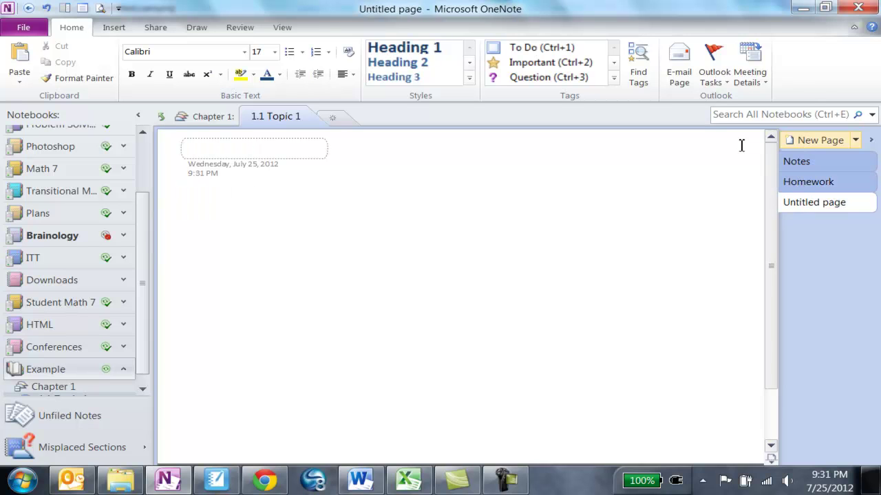
text(REs)
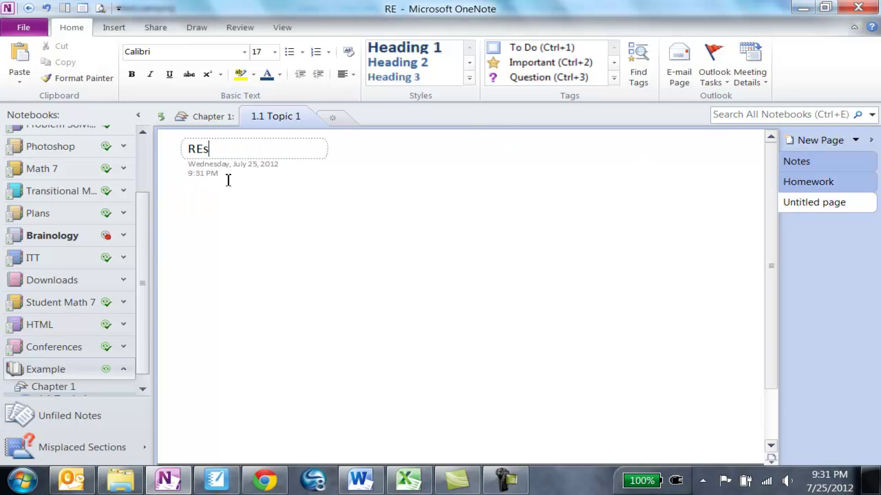
key(BackSpace)
key(BackSpace)
text(esources)
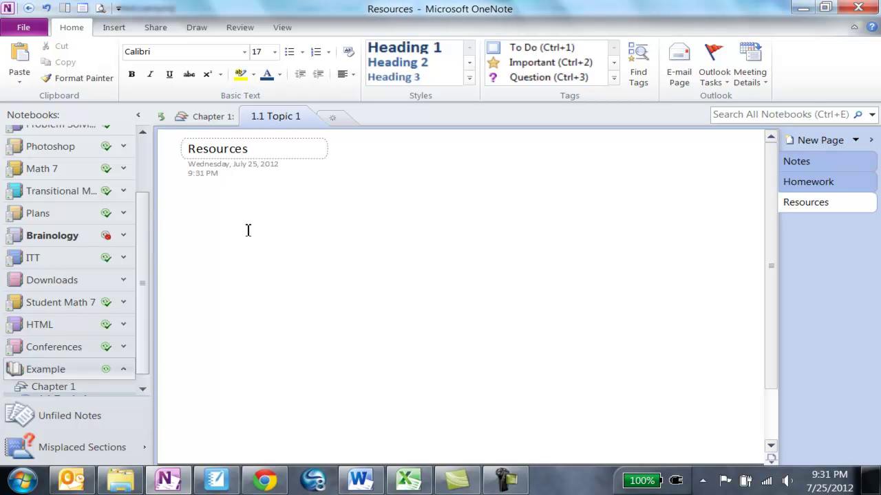
key(Return)
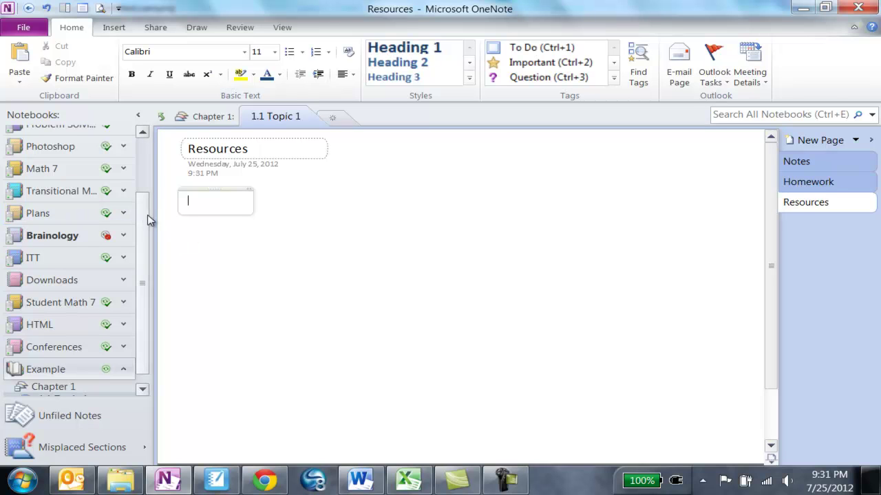
scroll(142, 213, down, 1)
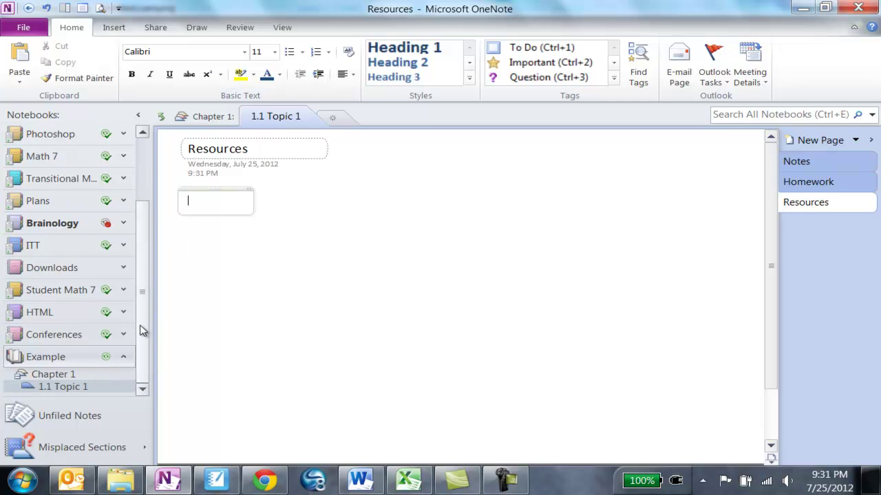
Create a new section in Chapter 1 named '1.2 Topic'
click(336, 115)
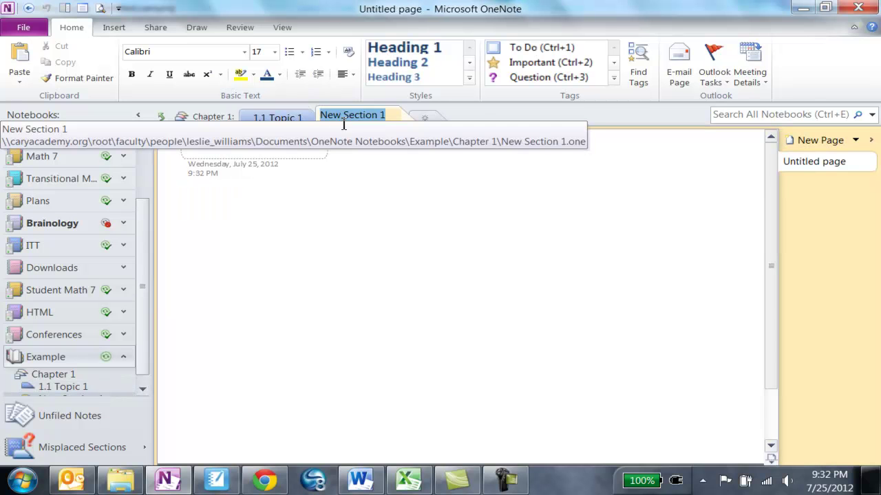
text(1.2 Topic)
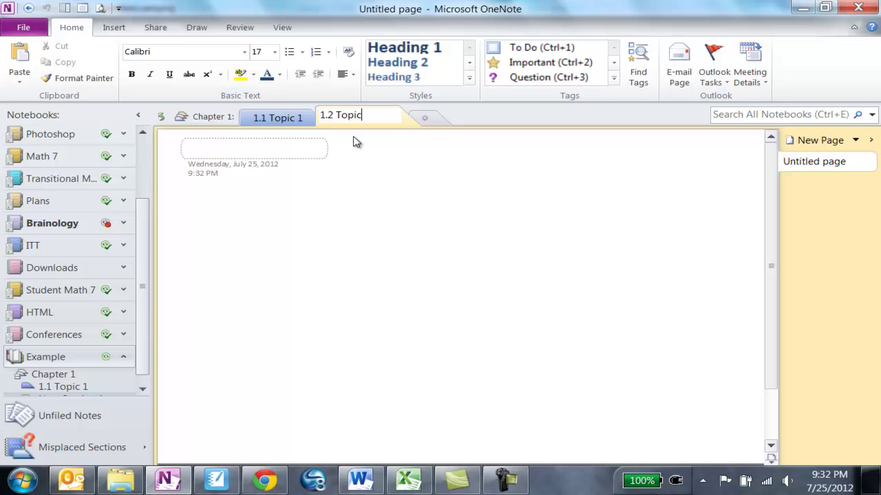
key(Return)
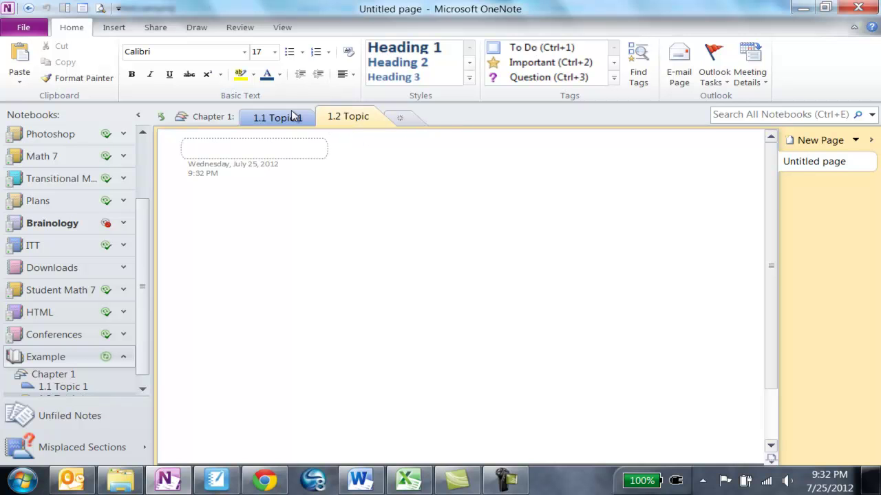
click(292, 121)
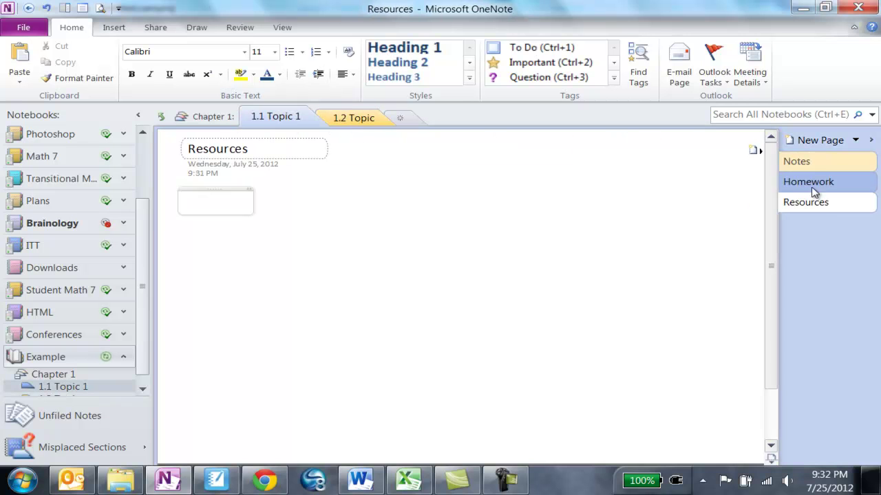
click(342, 117)
Add two more sections keeping the default names New Section 1 and New Section 2
click(400, 123)
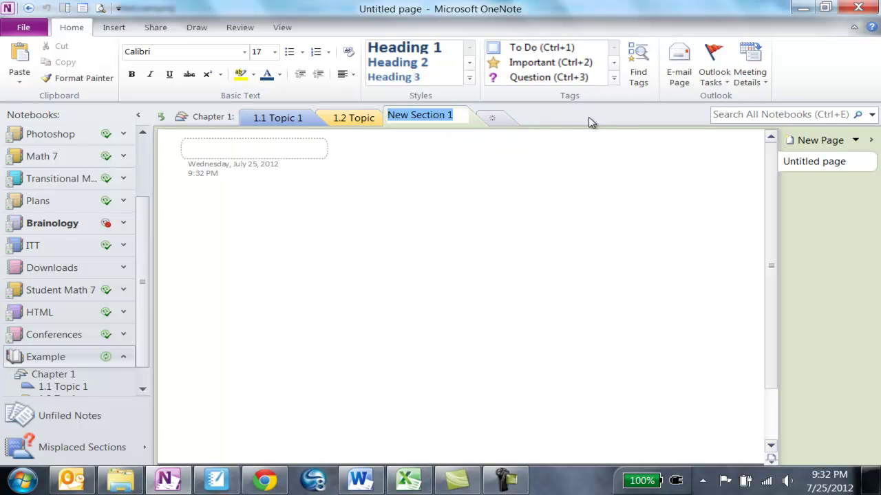
click(456, 115)
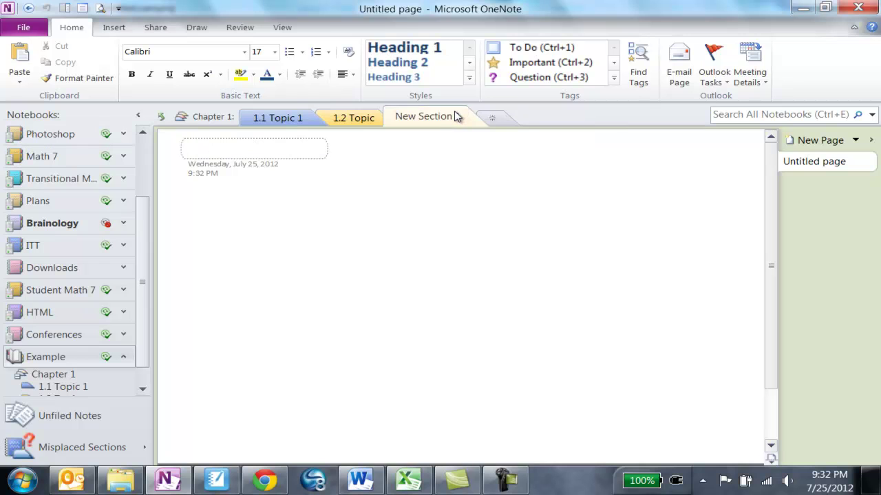
right_click(456, 117)
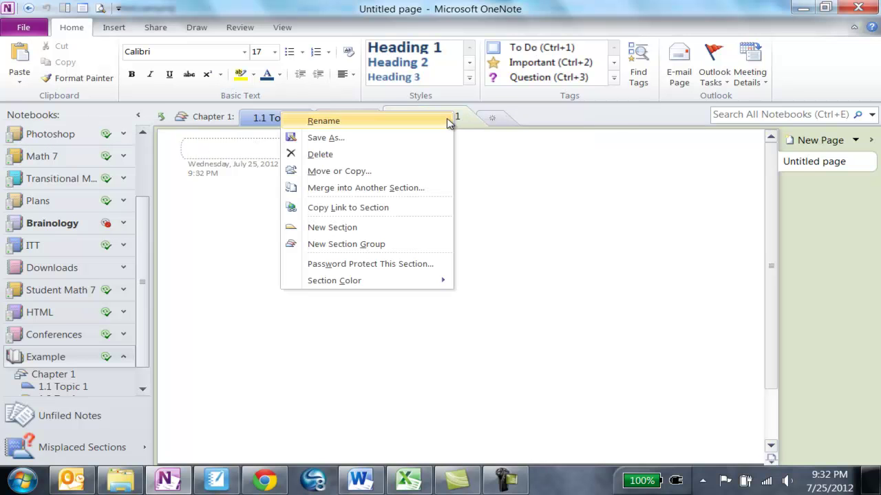
click(424, 228)
key(Return)
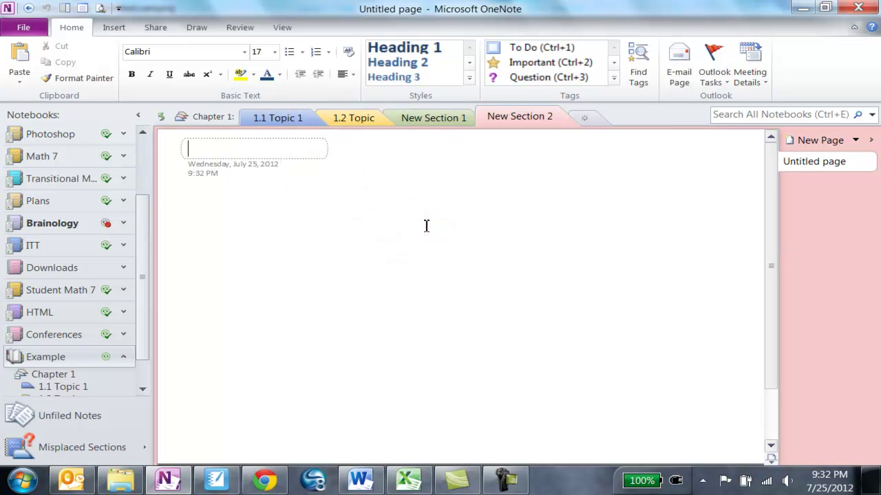
key(Return)
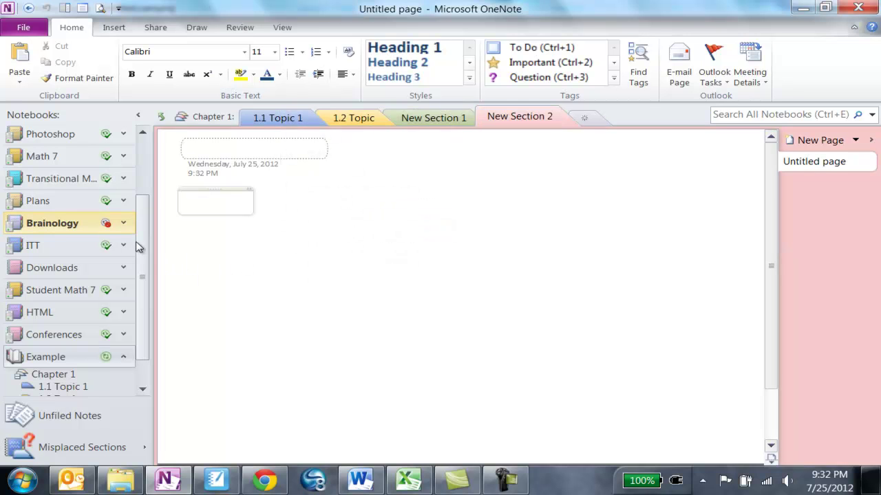
scroll(138, 275, down, 1)
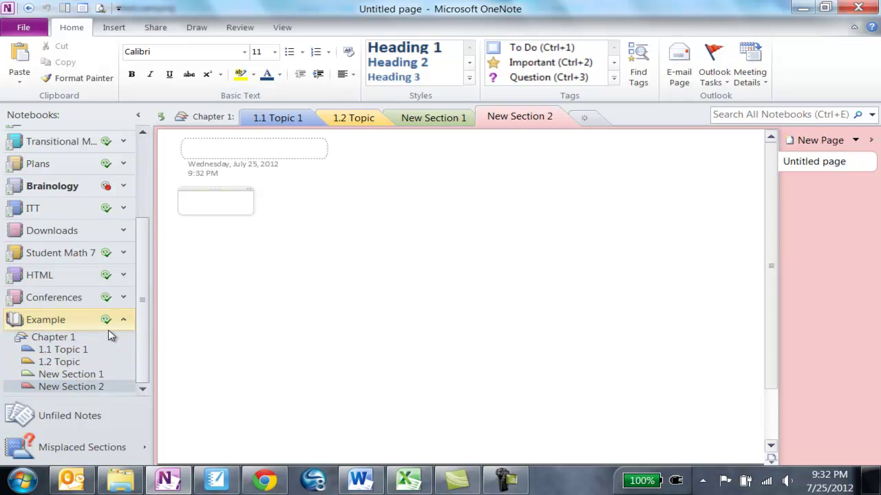
mouse_move(106, 322)
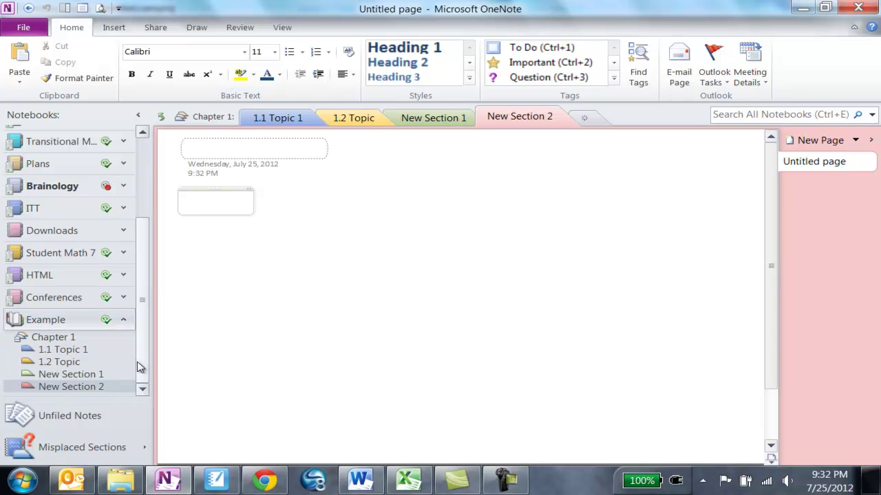
Add a second section group to Example and rename it 'Chapter 2'
right_click(72, 320)
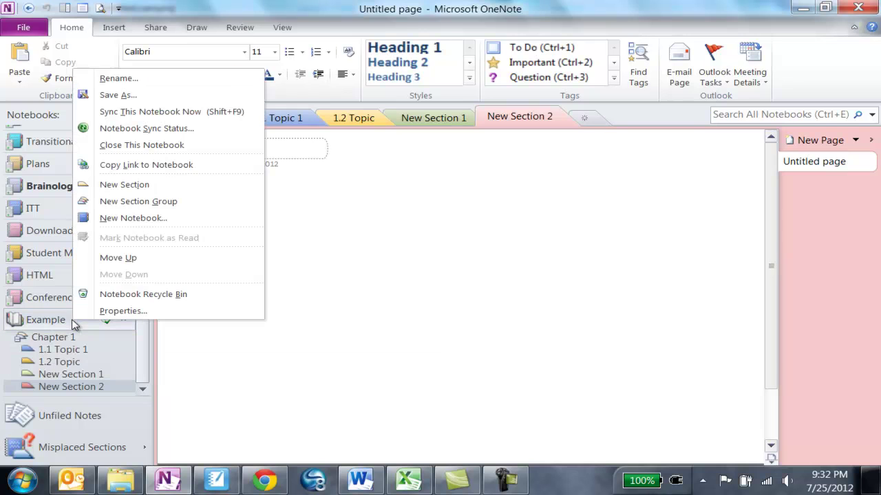
click(131, 201)
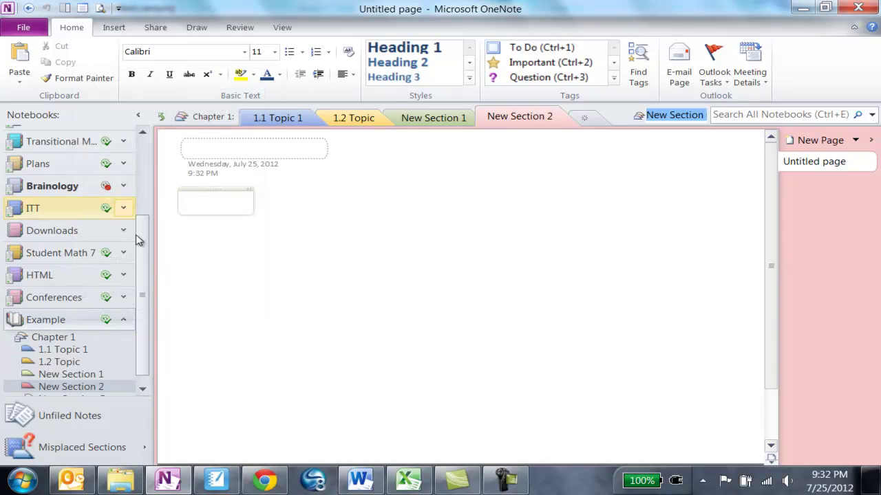
click(143, 389)
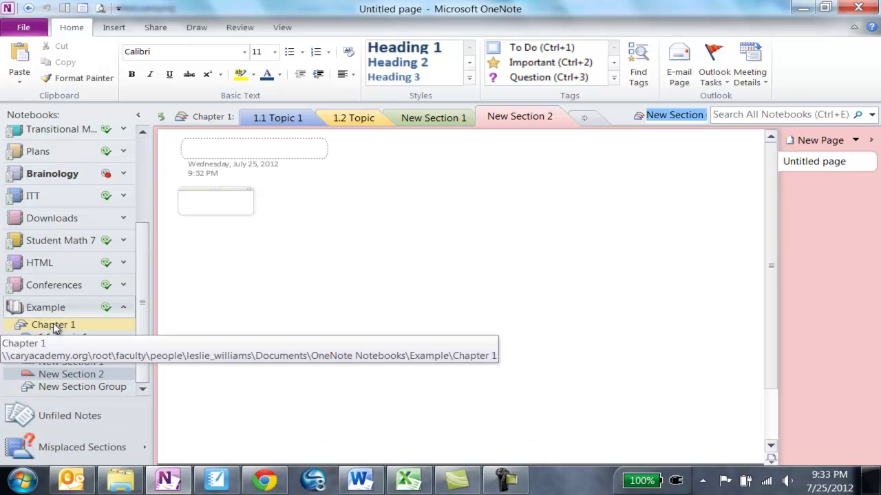
click(73, 389)
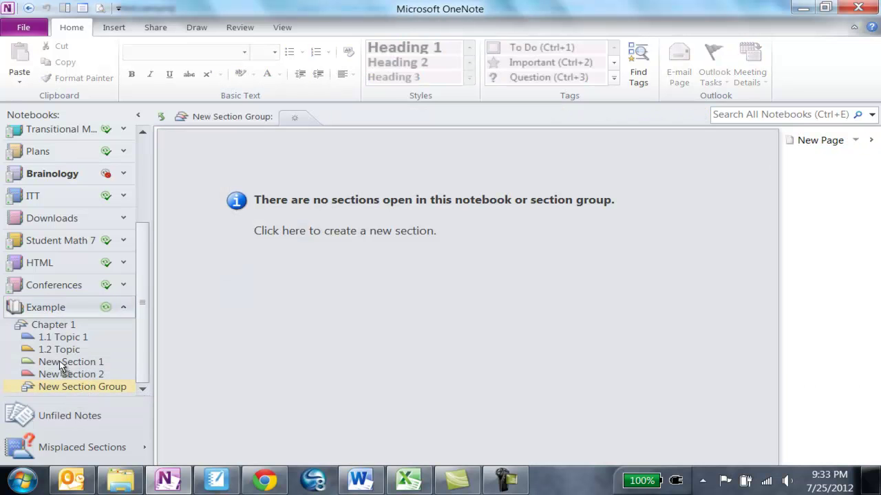
click(60, 311)
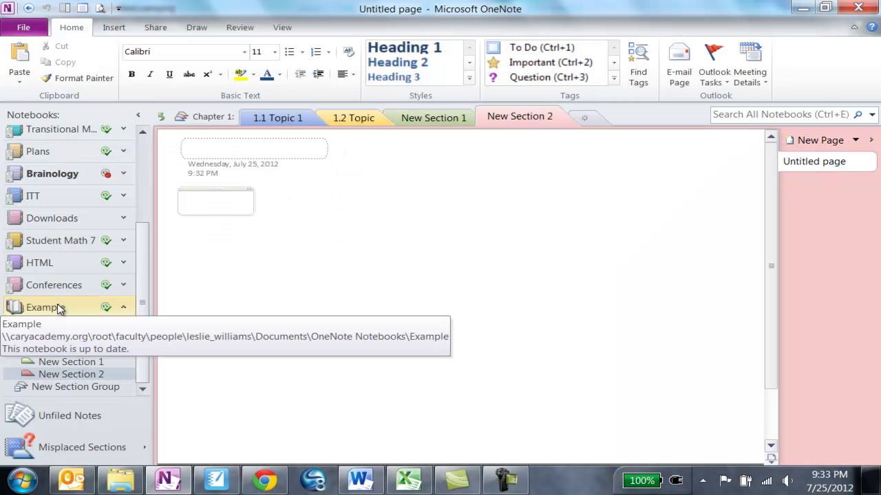
click(41, 387)
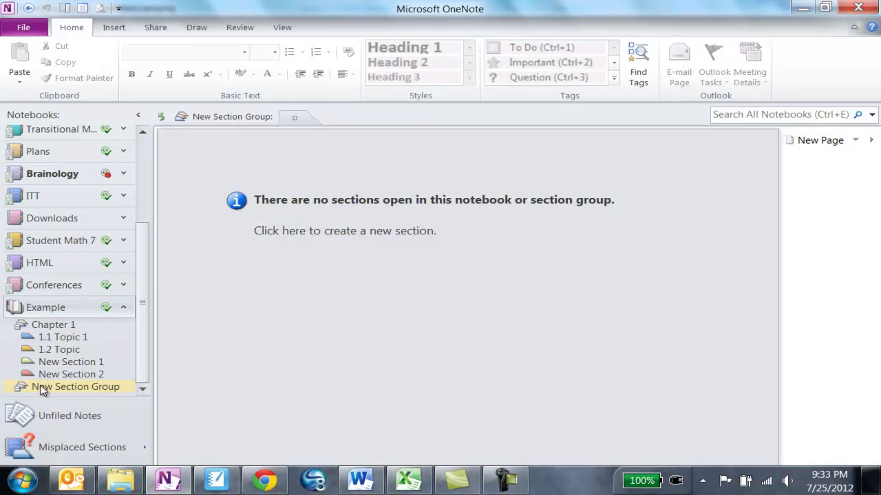
right_click(41, 390)
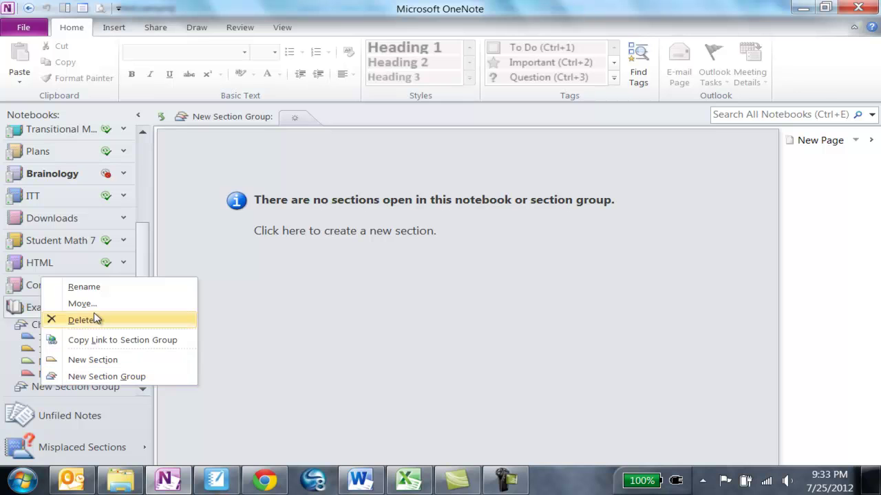
click(98, 287)
text(Chapter 2)
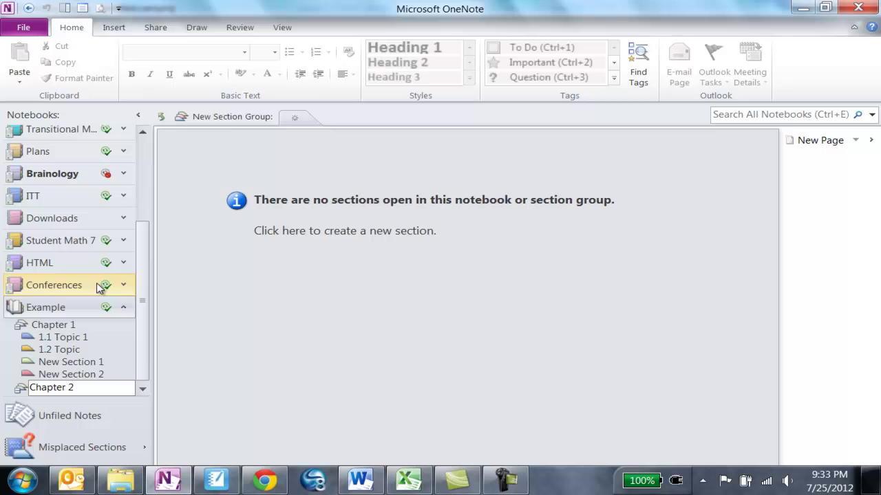
key(Return)
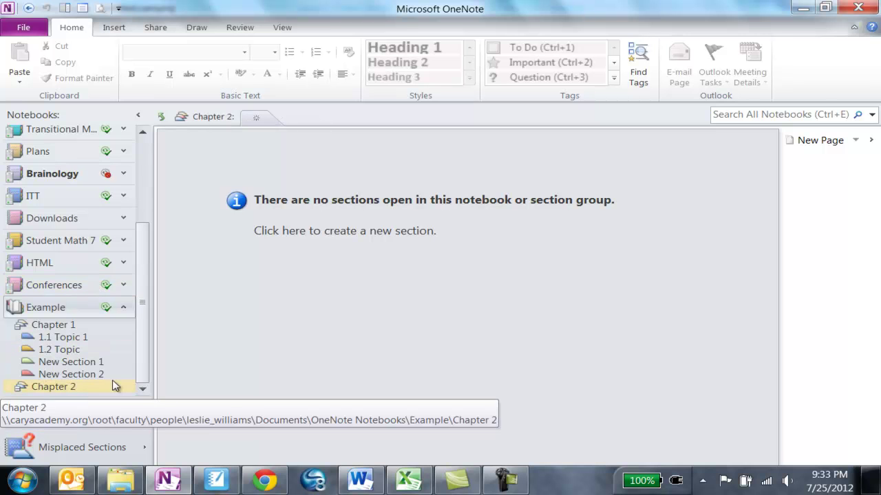
Create the first Chapter 2 section, named '2.1 Topic 1'
click(258, 117)
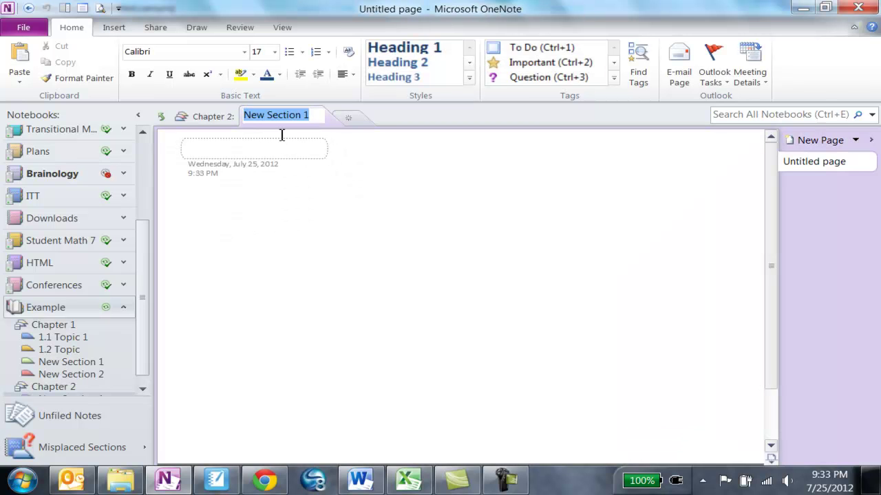
text(2.1 Topic)
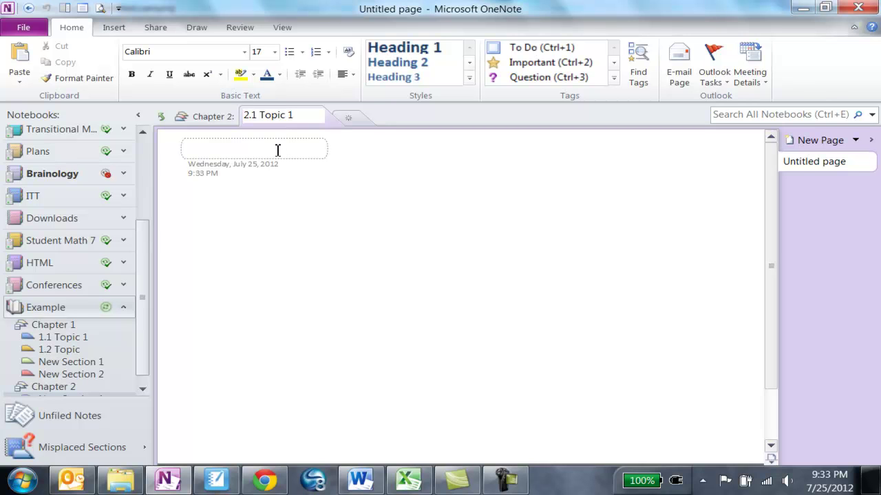
click(278, 150)
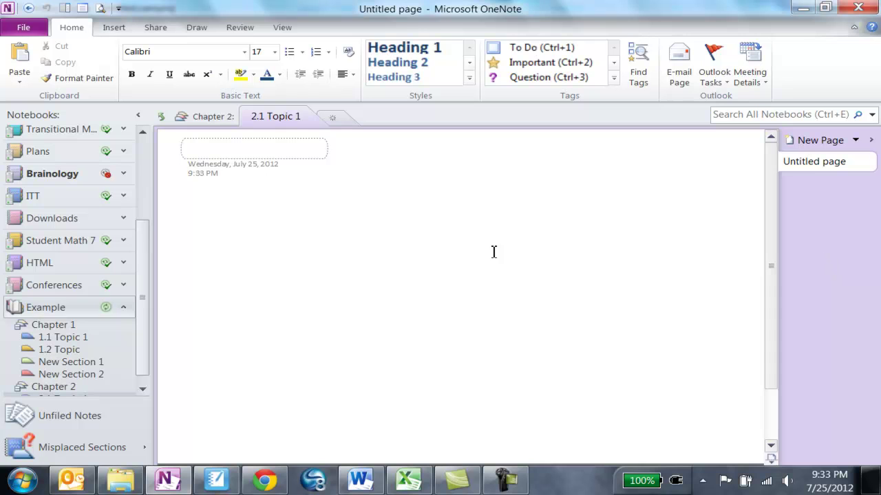
Collapse Example, expand Transitional Math 7, and open its Decimals section group under Trimester 1
click(123, 308)
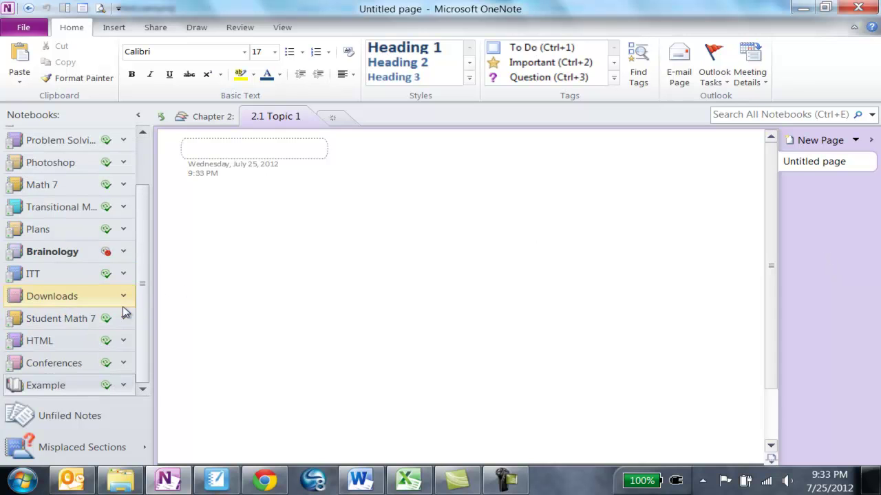
drag(142, 313, 150, 256)
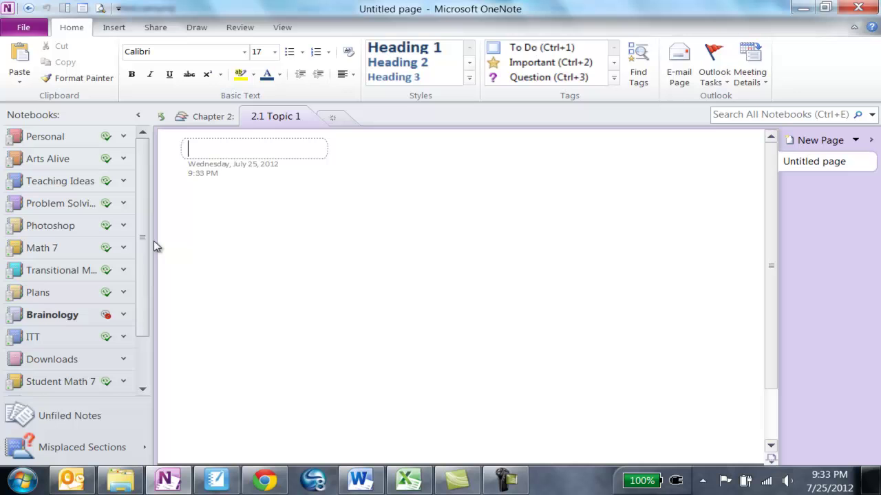
click(123, 271)
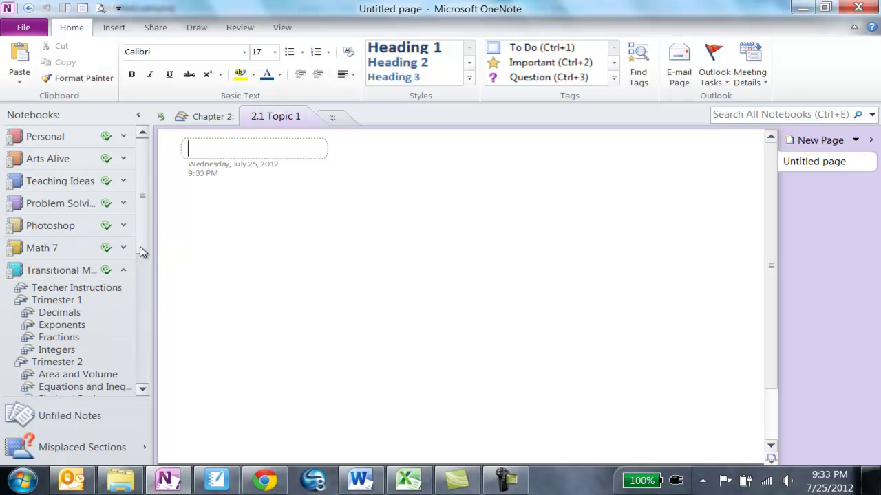
scroll(144, 248, down, 3)
scroll(144, 273, down, 2)
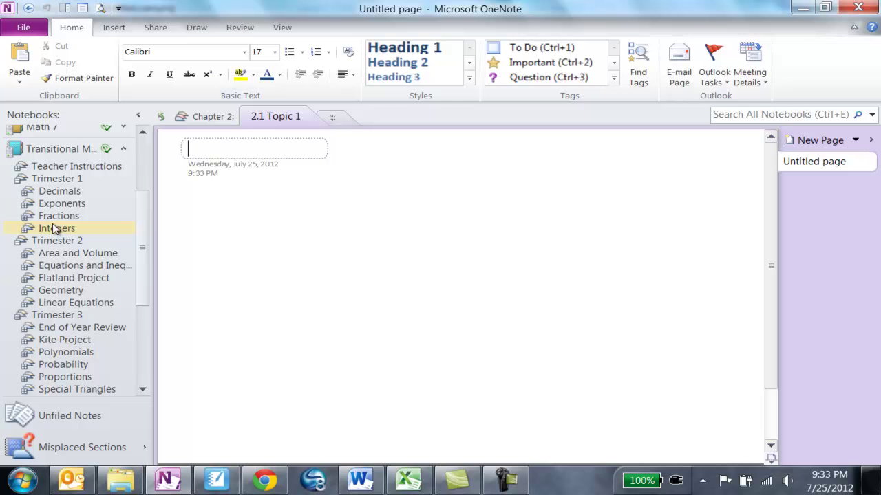
click(24, 196)
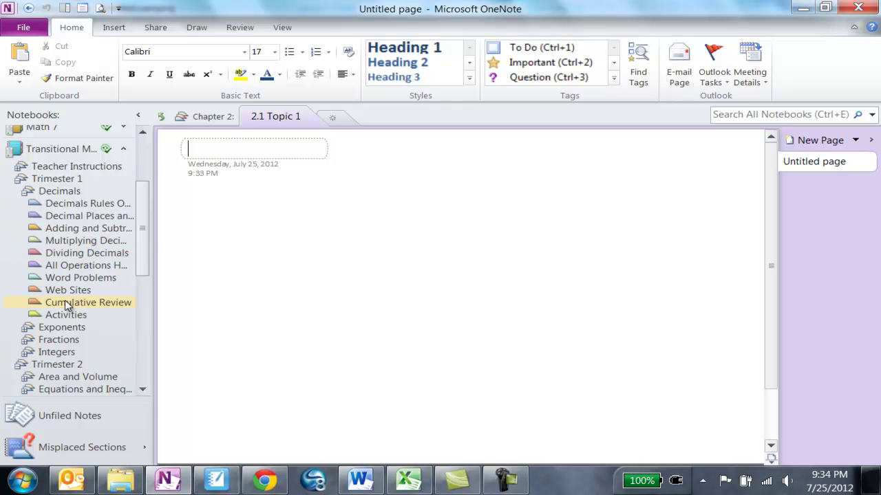
double_click(63, 192)
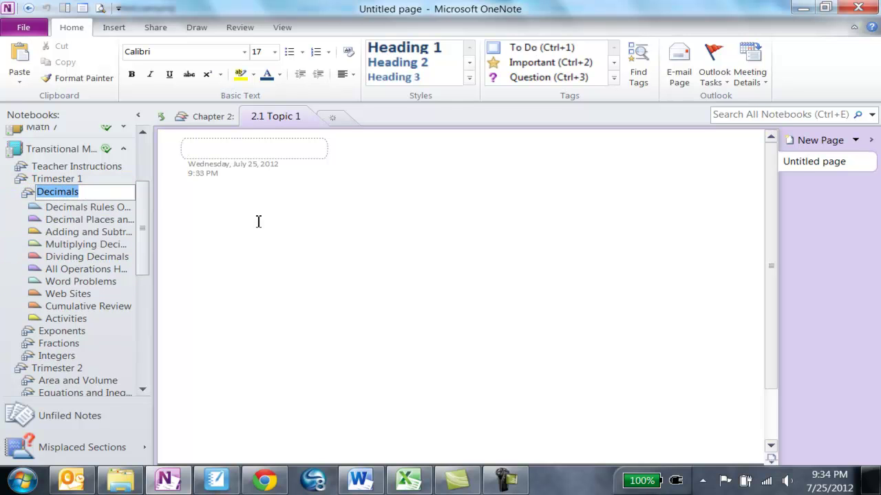
click(59, 191)
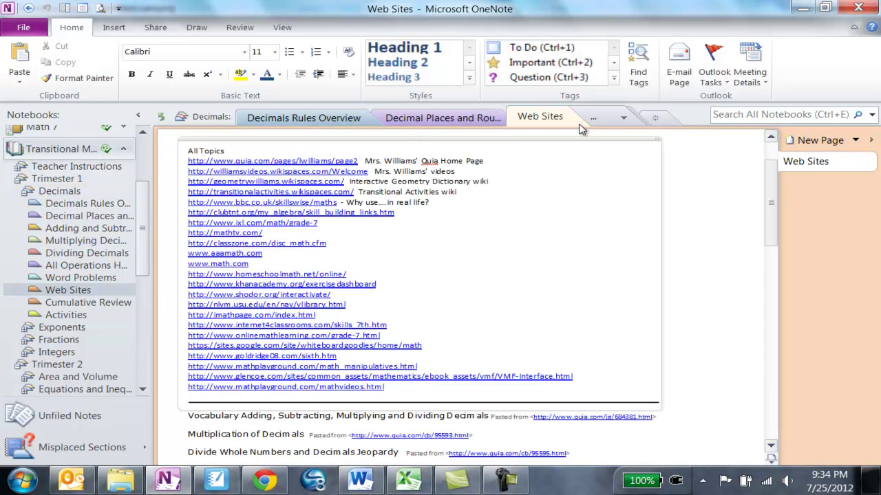
View the Decimal Places and Rounding section's Place Value Game page, then collapse the Decimals group
click(322, 118)
click(403, 122)
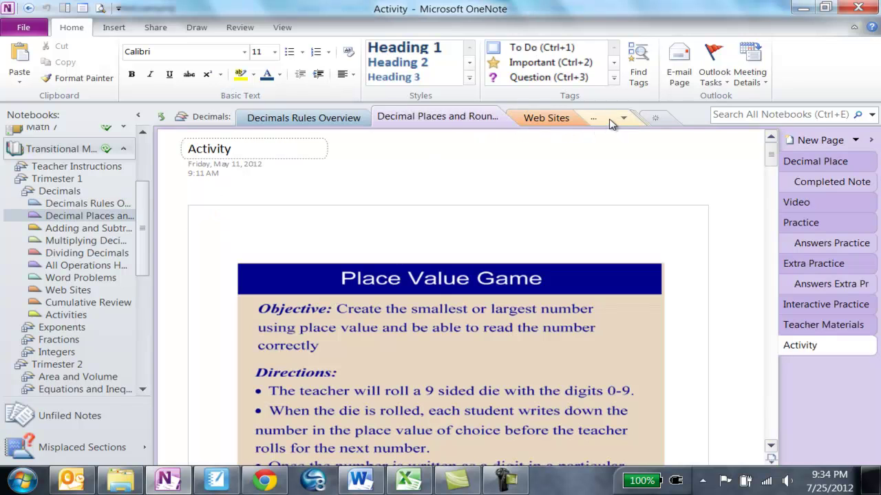
click(611, 123)
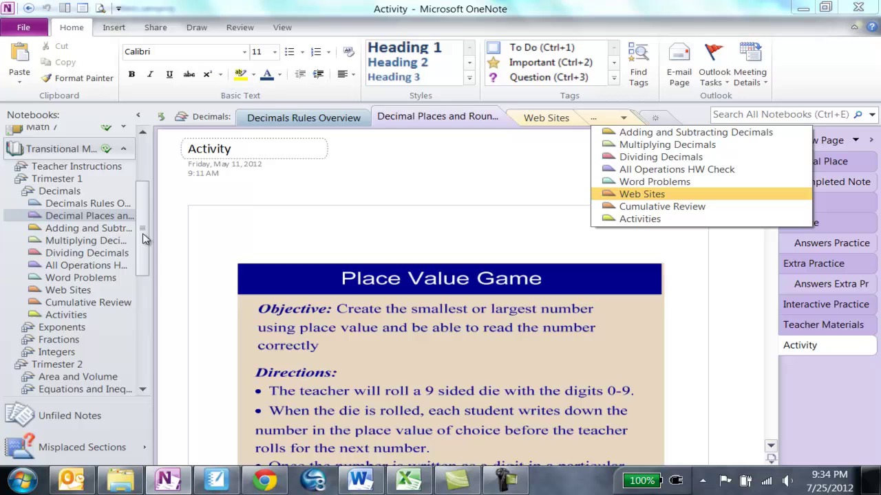
click(26, 196)
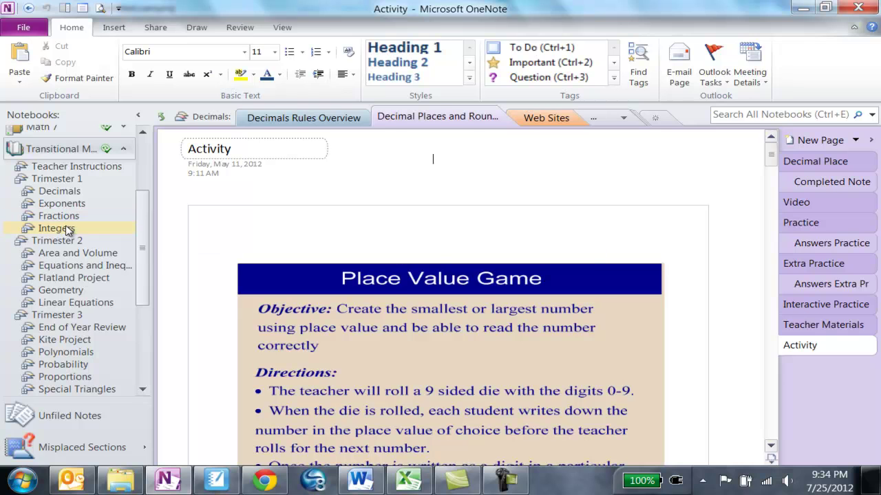
Expand the Exponents group and go through Introduction to Exponents to the Positive Exponents section
click(67, 206)
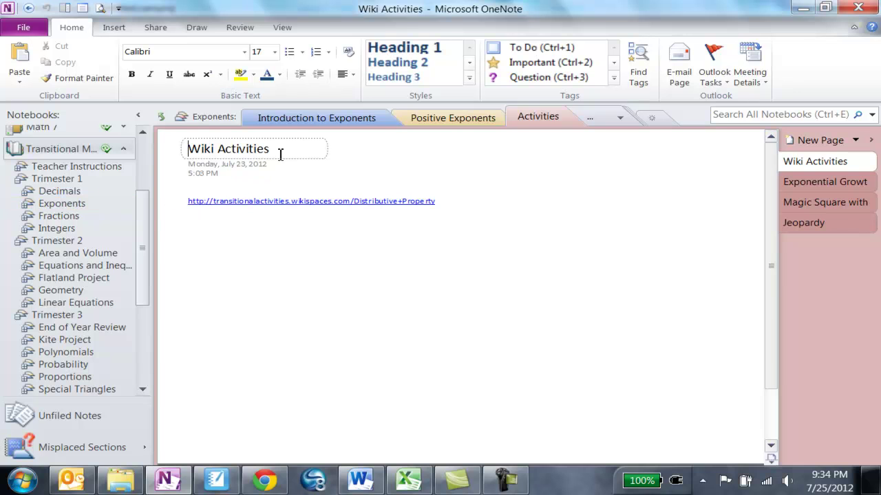
click(358, 127)
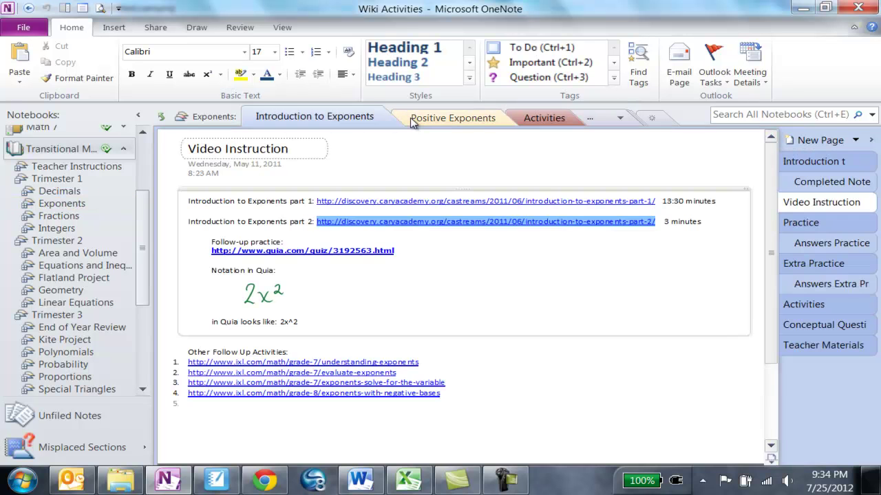
click(414, 120)
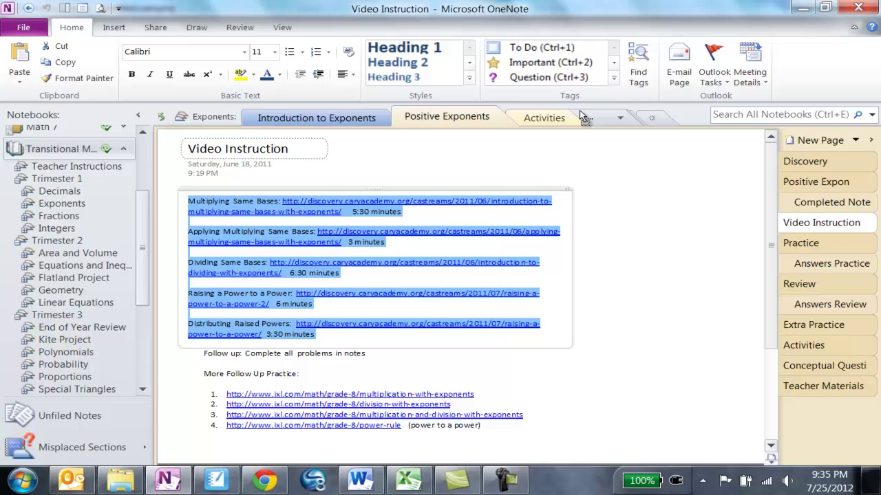
Show the overflow list of the remaining Exponents sections
click(622, 121)
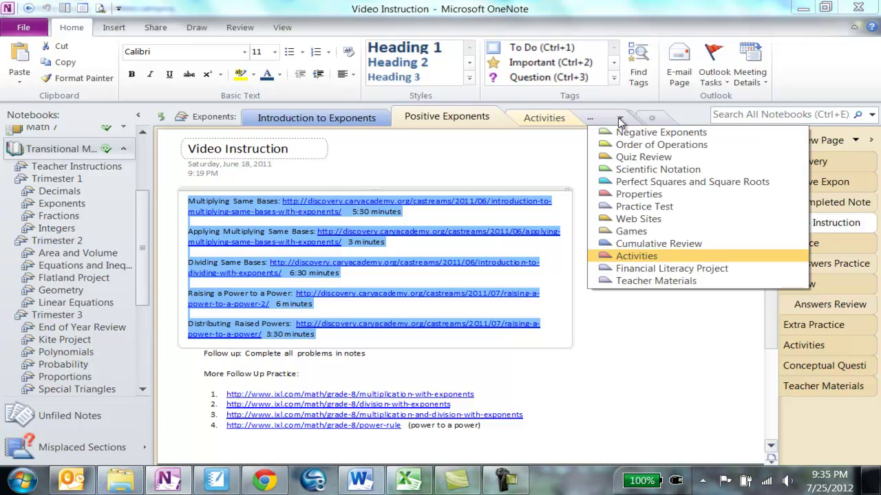
click(621, 119)
click(623, 119)
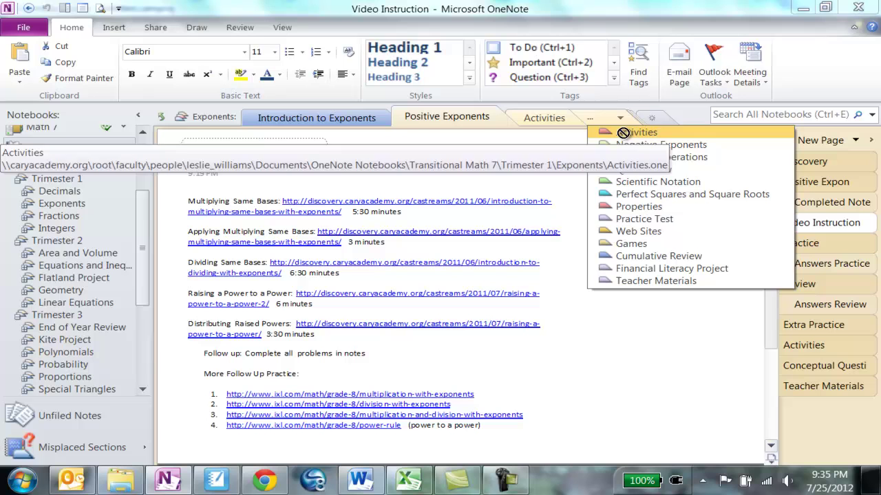
click(647, 270)
click(618, 118)
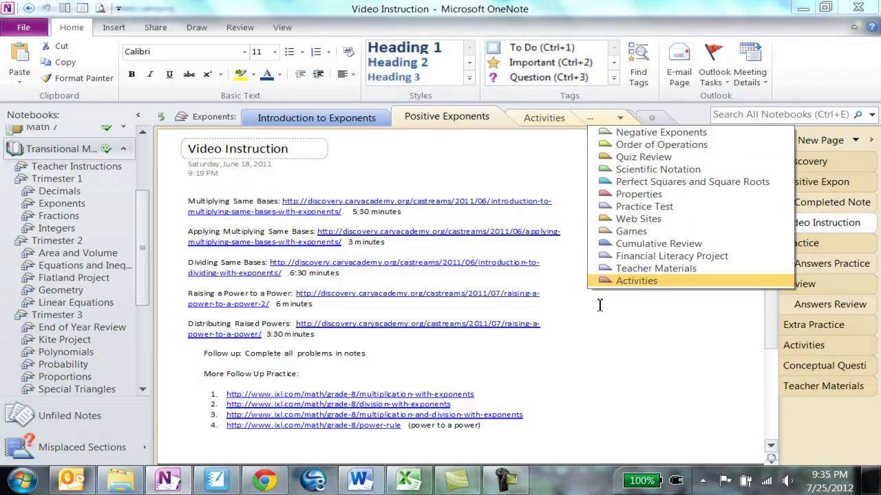
Look through Teacher Materials, then switch to the Activities section's Wiki Activities page
click(631, 270)
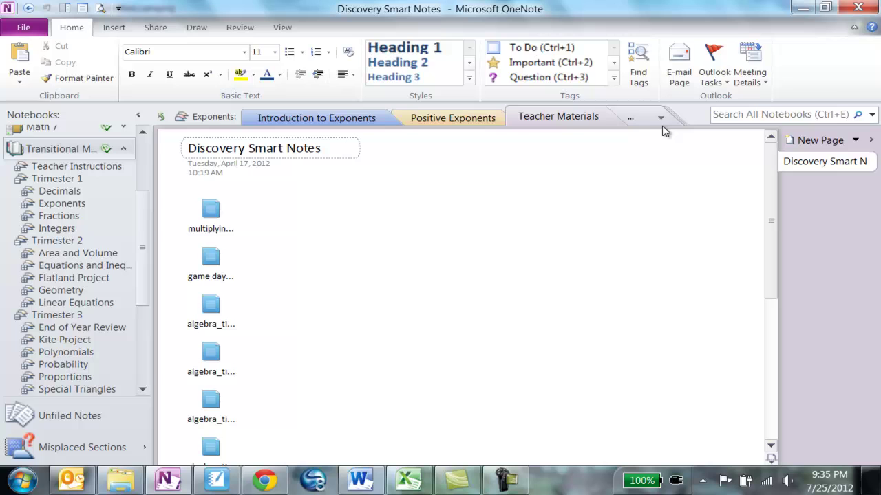
click(645, 115)
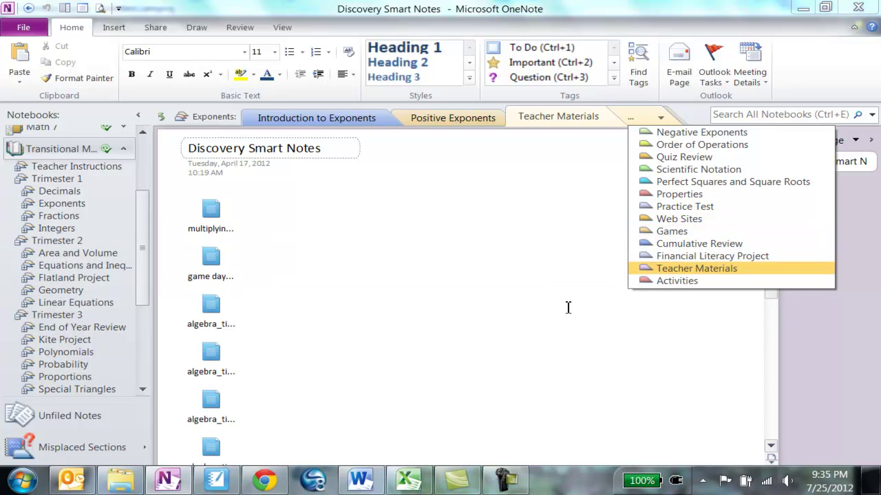
click(666, 281)
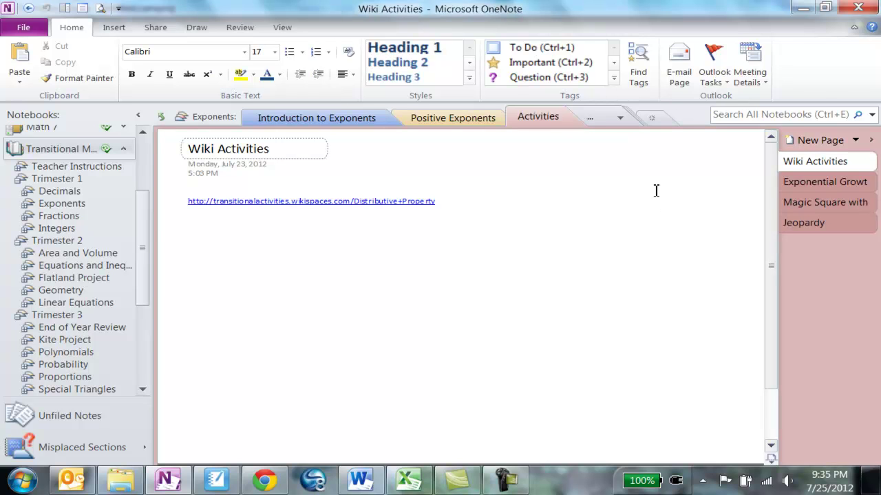
Follow the transitionalactivities Distributive Property wiki link into Chrome
click(357, 206)
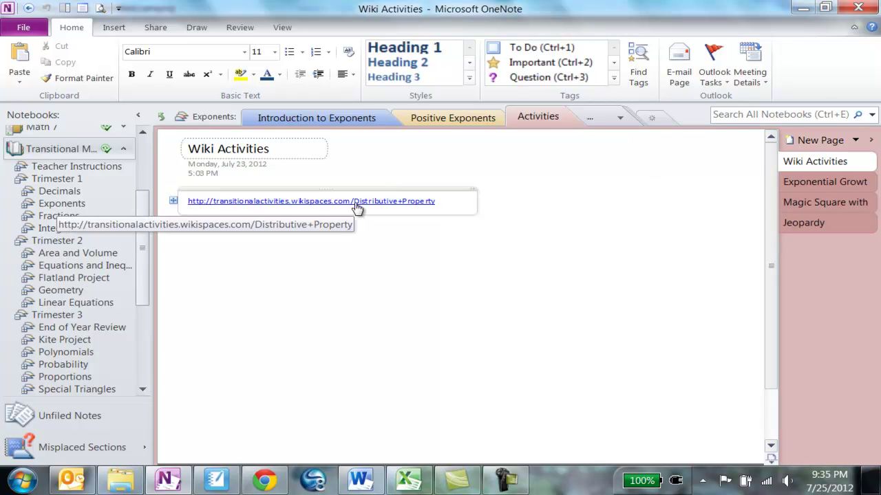